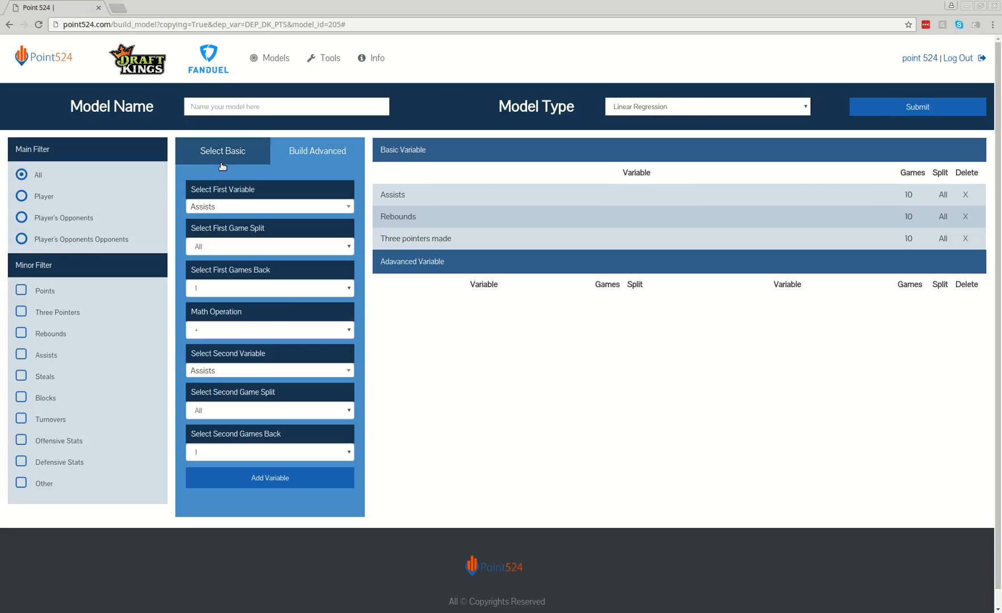
# Compare the basic variable selection form with the advanced variable builder, ending on the advanced builder.
pyautogui.click(263, 154)
pyautogui.click(316, 155)
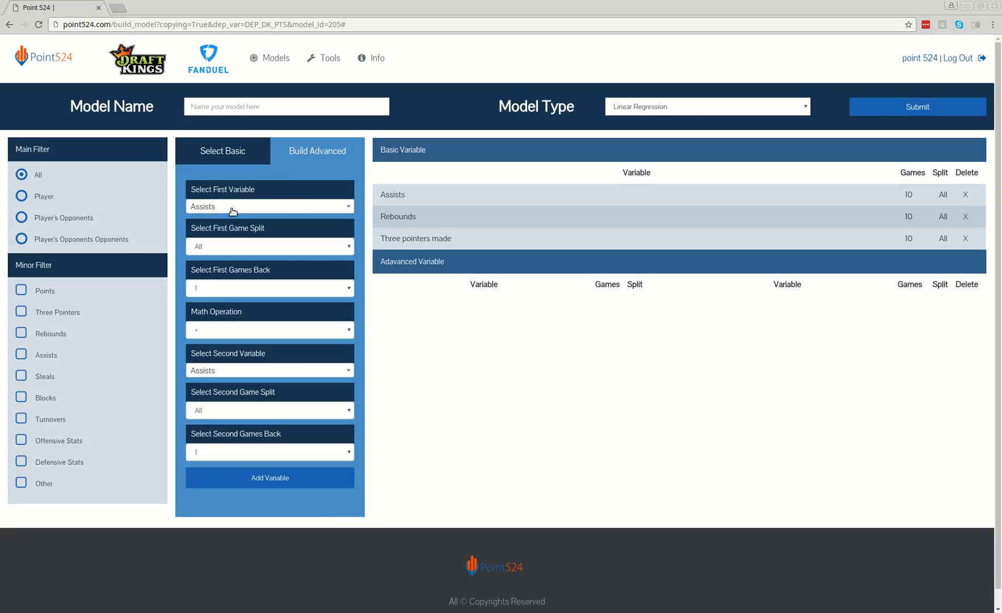
pyautogui.click(258, 154)
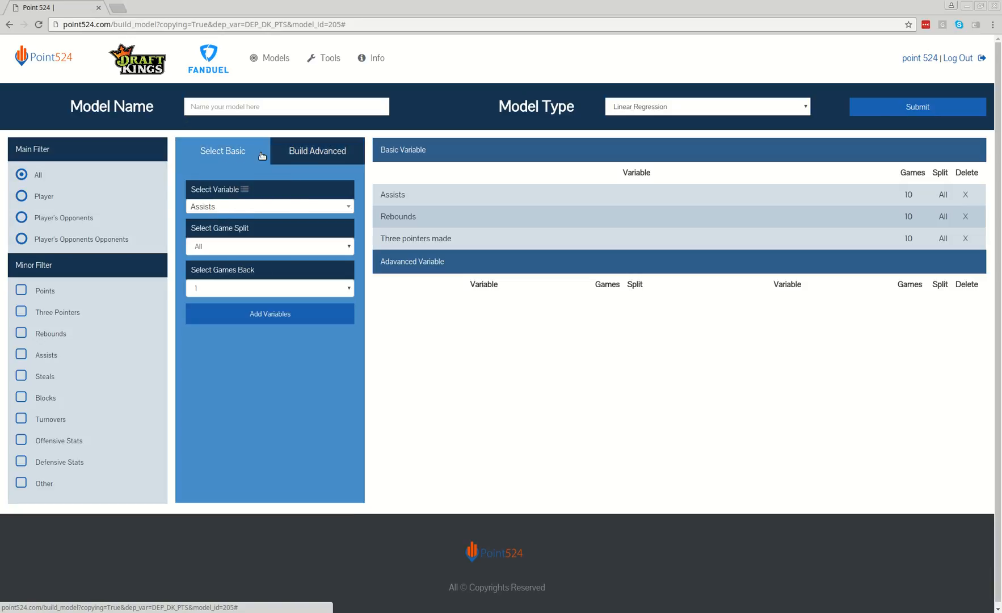
pyautogui.click(329, 153)
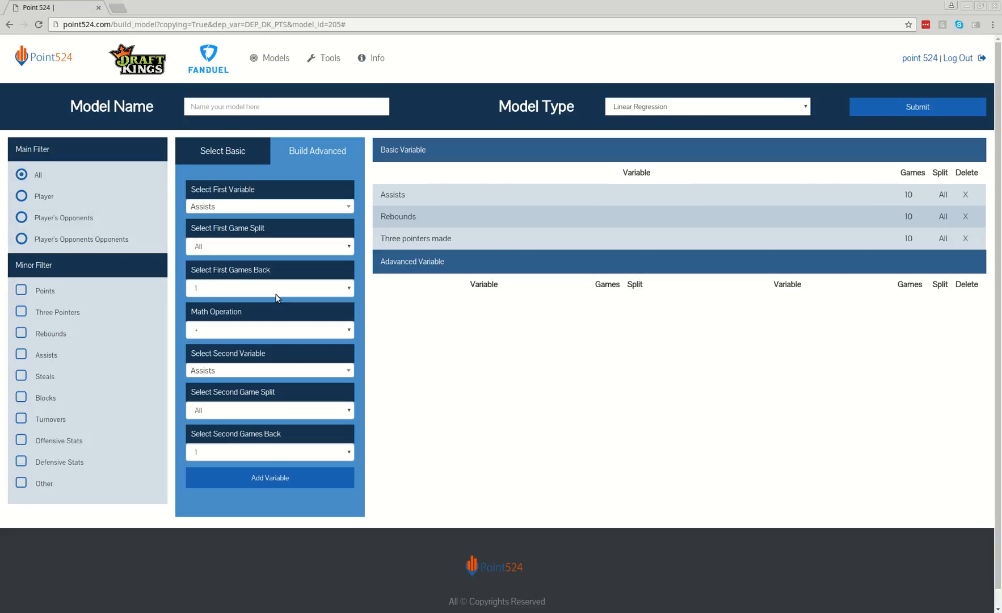
# Set the first variable to Draft Kings fantasy points with 10 games back.
pyautogui.click(243, 207)
pyautogui.write('points')
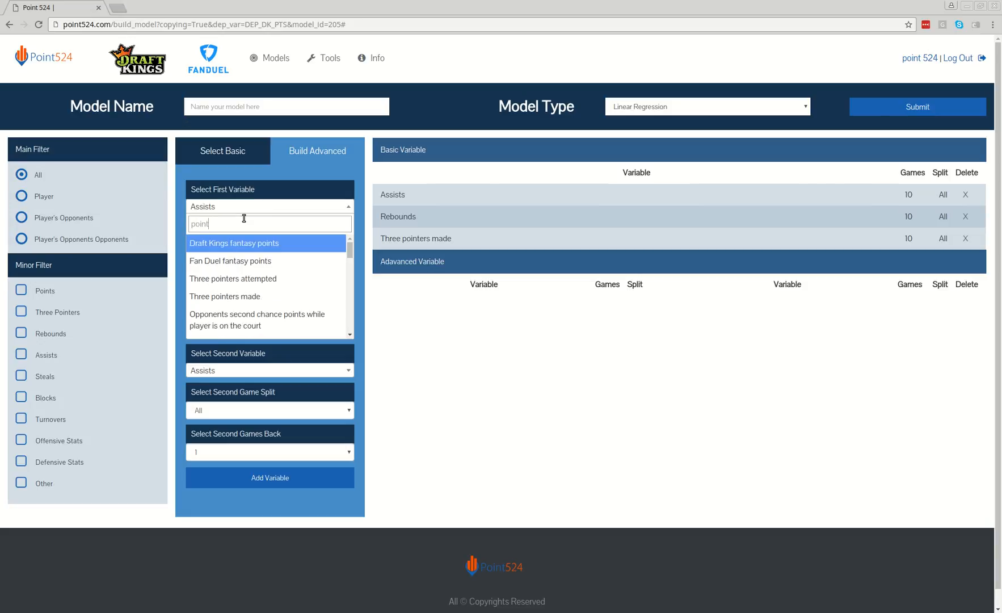
pyautogui.click(249, 242)
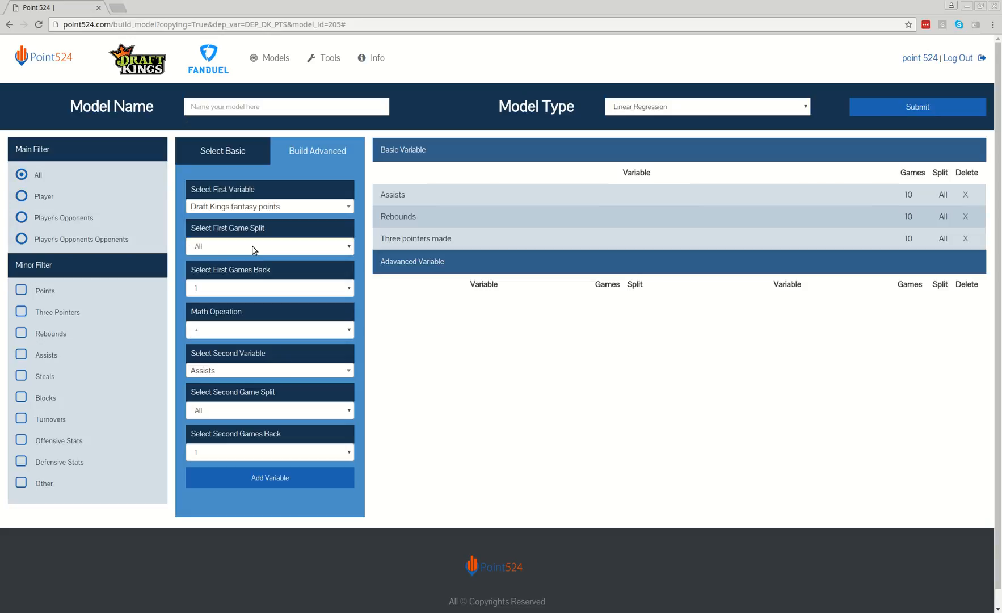
pyautogui.click(228, 288)
pyautogui.click(219, 342)
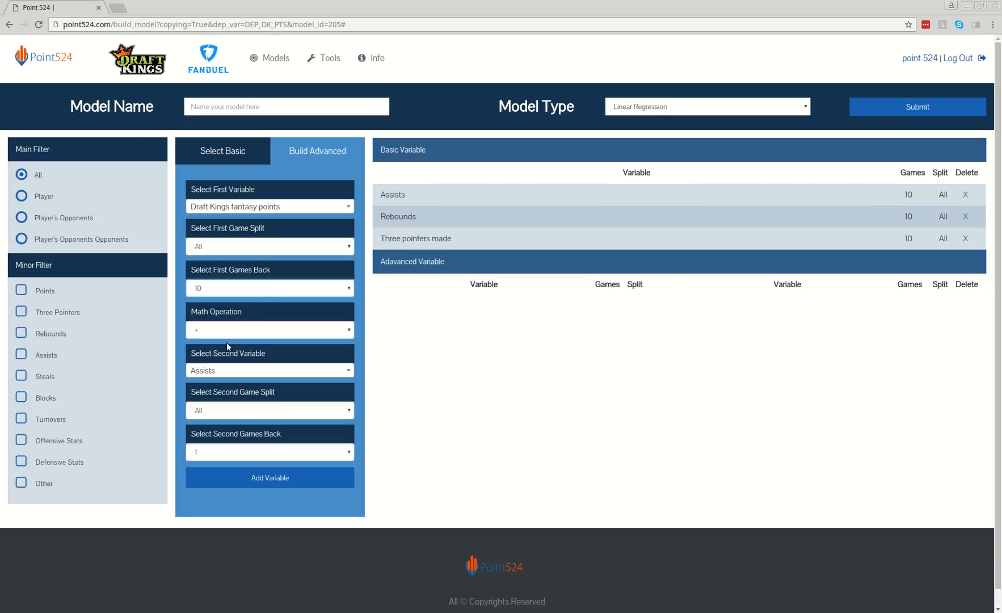
# Set the operation to subtraction with Assists over 5 games back as the second variable, and add the advanced variable to the model.
pyautogui.click(228, 370)
pyautogui.write('draft')
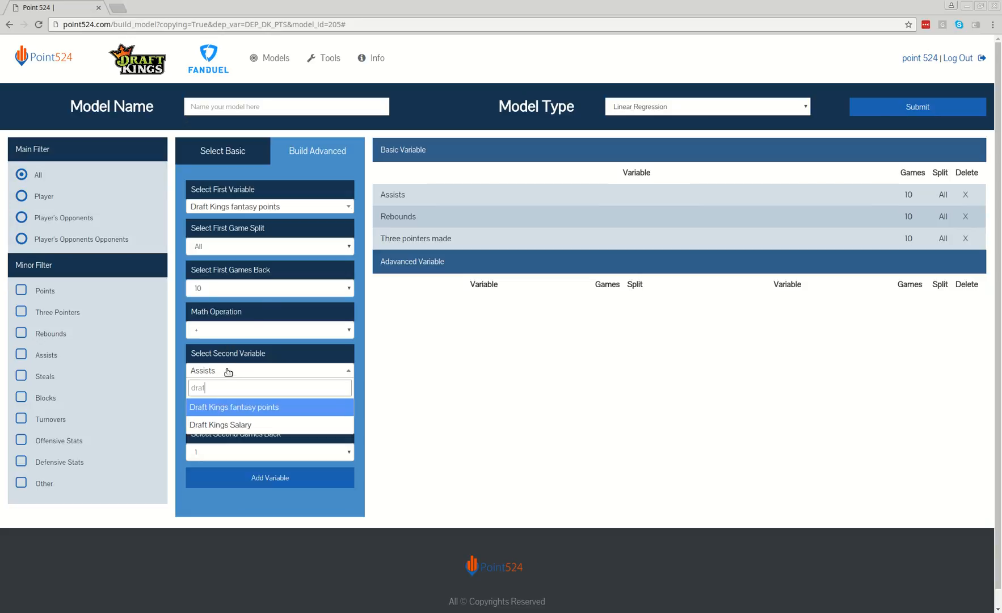
pyautogui.click(228, 372)
pyautogui.click(248, 452)
pyautogui.click(237, 485)
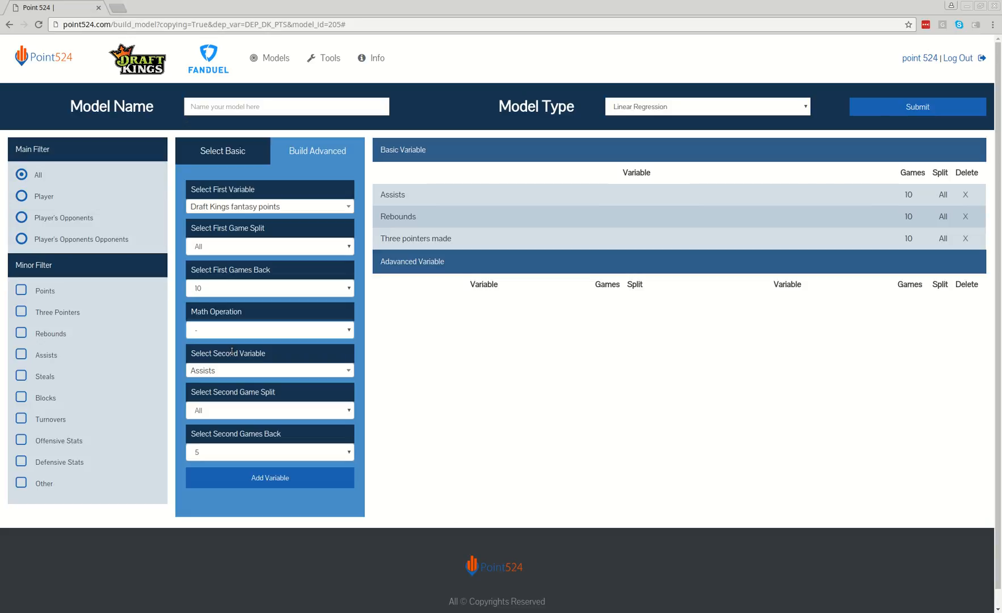
pyautogui.click(244, 471)
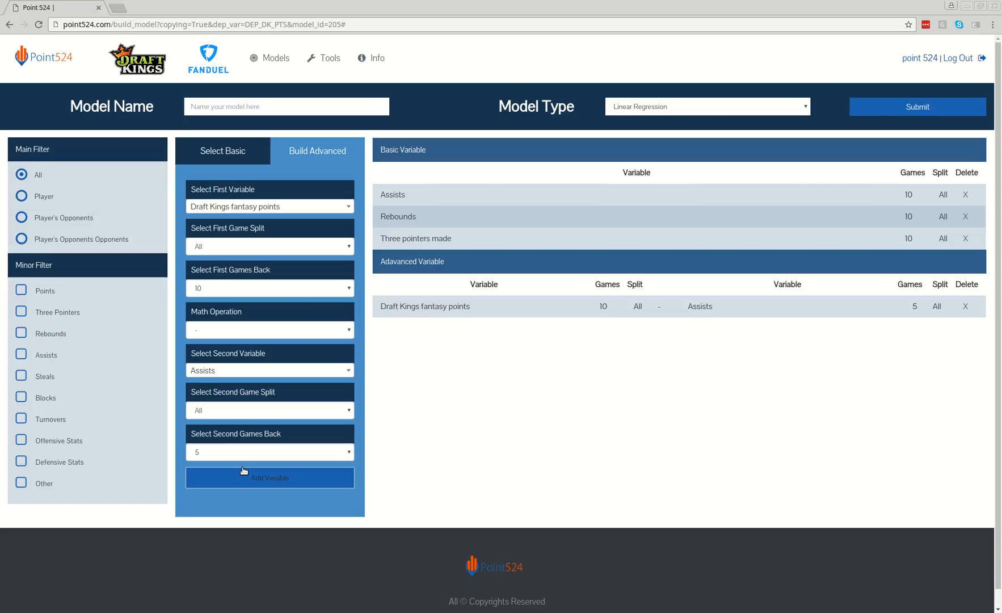
# Change the first variable to Assists and set the math operation to division (/).
pyautogui.click(256, 207)
pyautogui.write('as')
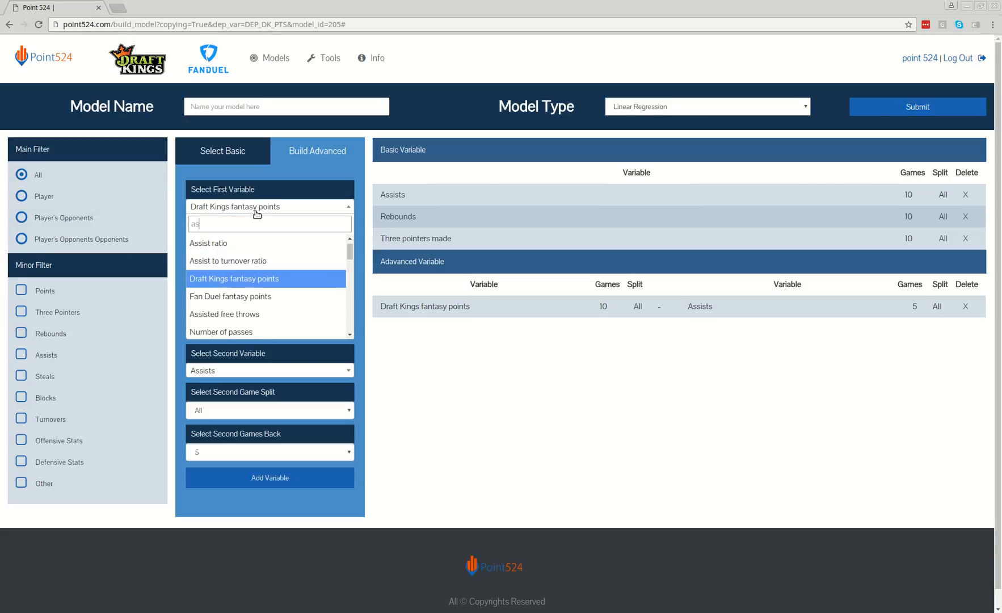
pyautogui.write('sists')
pyautogui.click(253, 248)
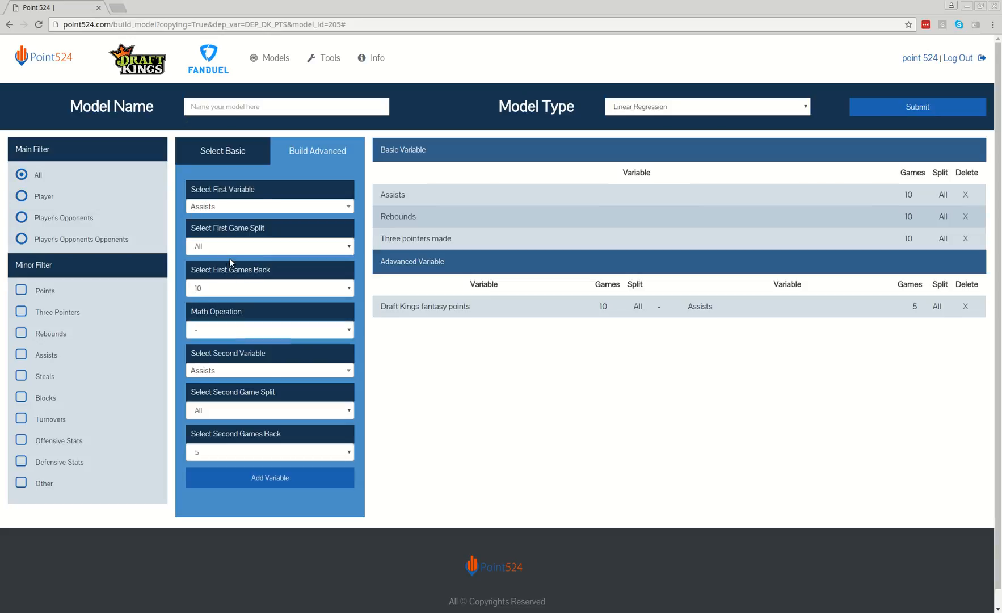
pyautogui.click(225, 332)
pyautogui.click(223, 370)
# Choose Turnovers with 10 games back as the second variable and add this advanced variable to the model.
pyautogui.click(224, 369)
pyautogui.write('turnovers')
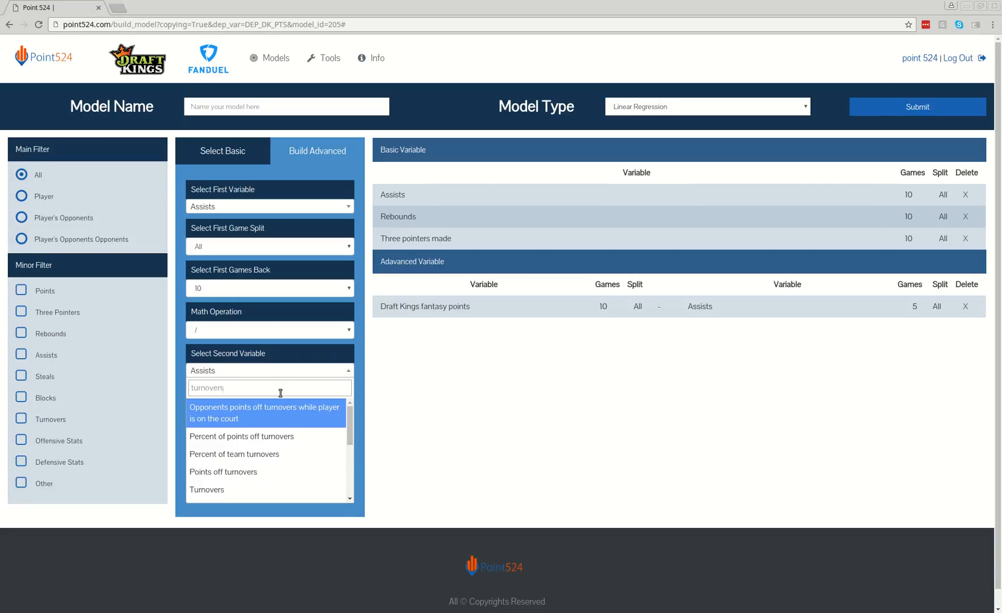
pyautogui.press('Down')
pyautogui.press('Down')
pyautogui.press('Down')
pyautogui.press('Down')
pyautogui.press('Return')
pyautogui.click(240, 455)
pyautogui.click(226, 503)
pyautogui.click(265, 479)
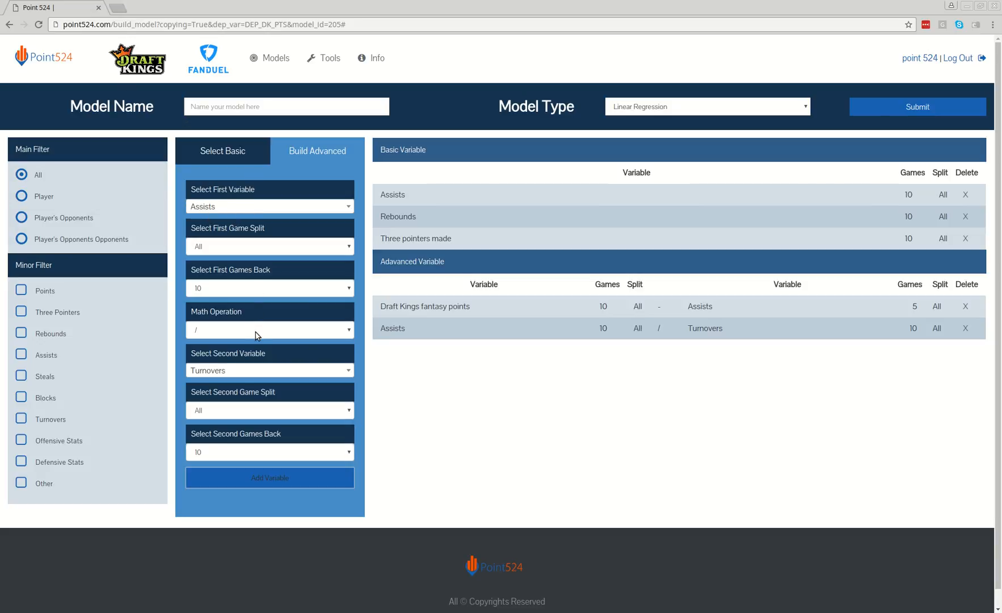
# Set the math operation to multiplication (*) and limit the variable choices to Player's Opponents Opponents.
pyautogui.click(249, 363)
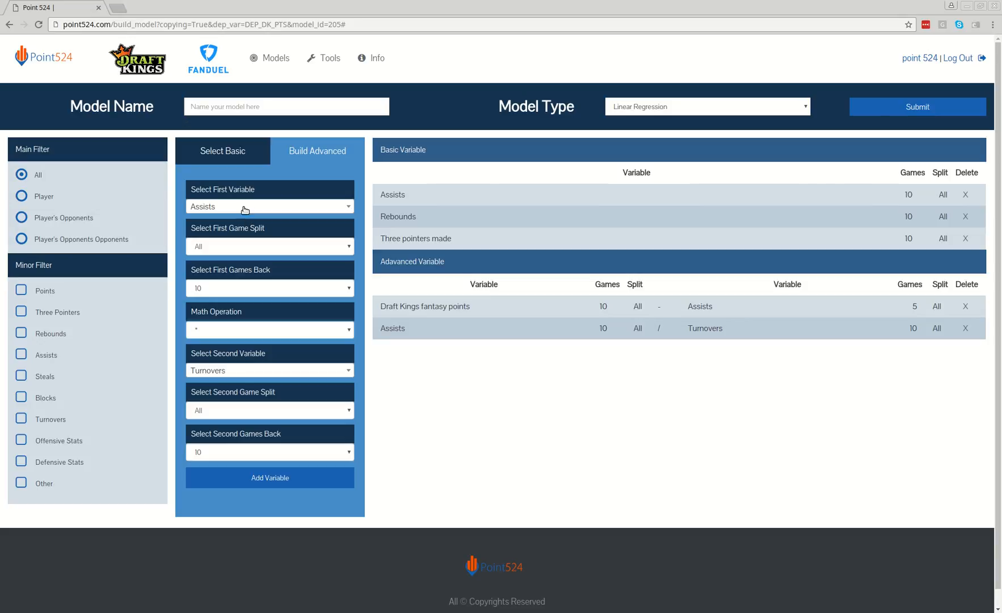
pyautogui.click(246, 373)
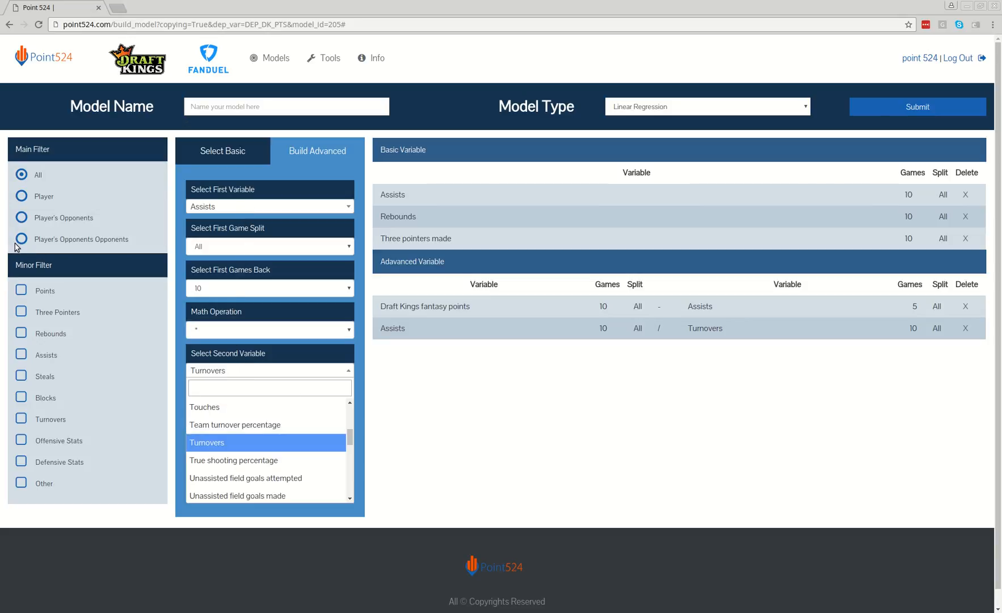
pyautogui.click(22, 239)
# Choose Opposing teams assists allowed as the second variable and submit the multiplied advanced variable to the model.
pyautogui.click(312, 373)
pyautogui.write('assists')
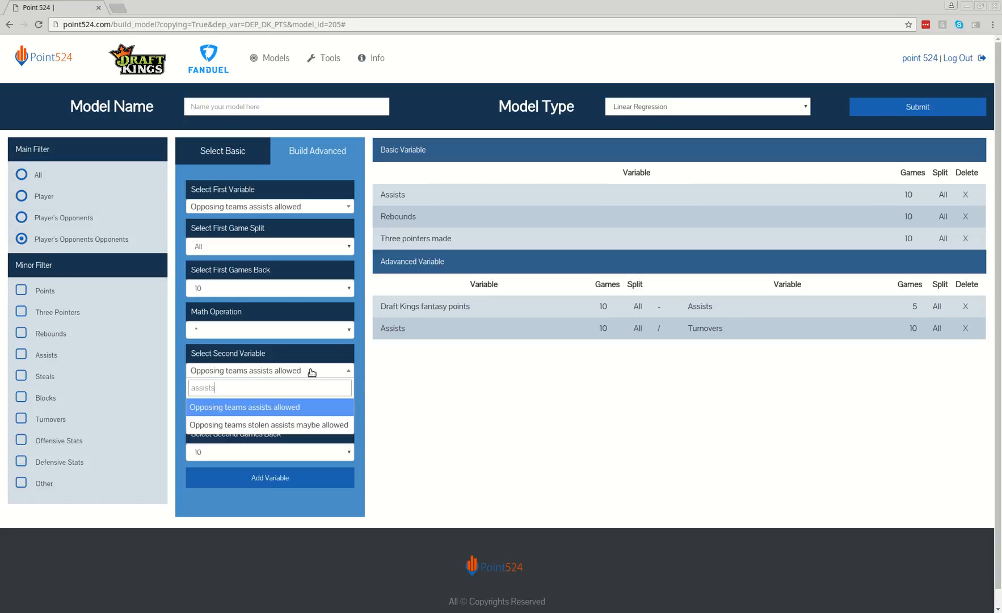
pyautogui.click(295, 407)
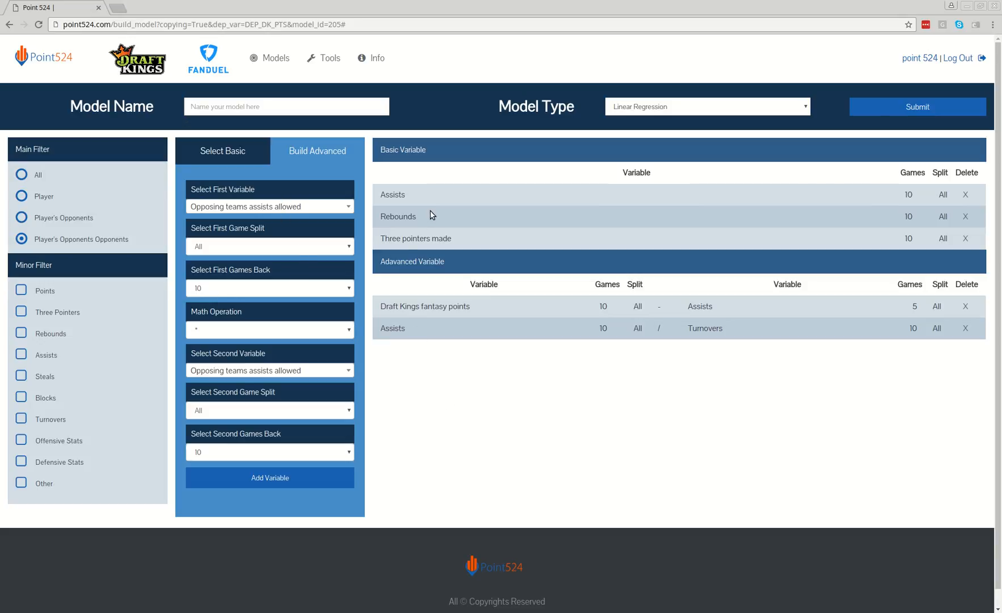
pyautogui.click(235, 477)
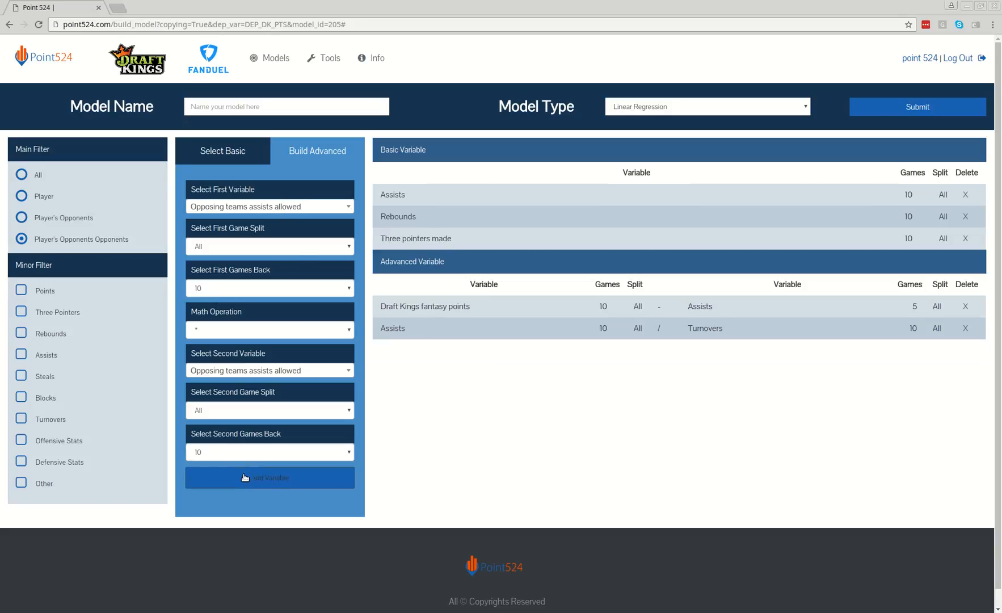